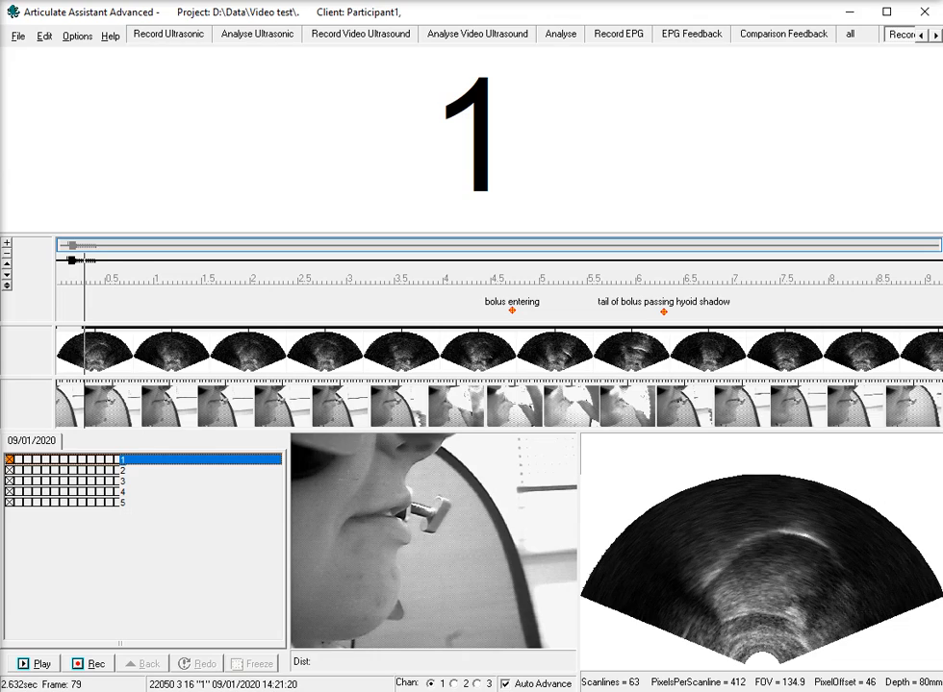
Open the video setup for the recording and choose Sync-Bright-Up as the sync hardware.
right_click(349, 482)
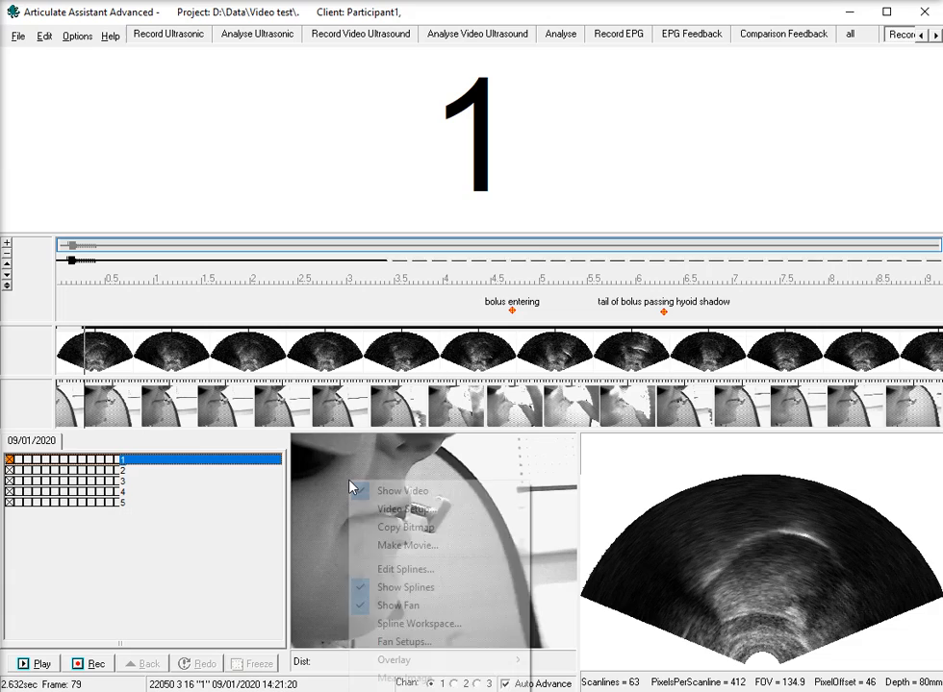
left_click(390, 510)
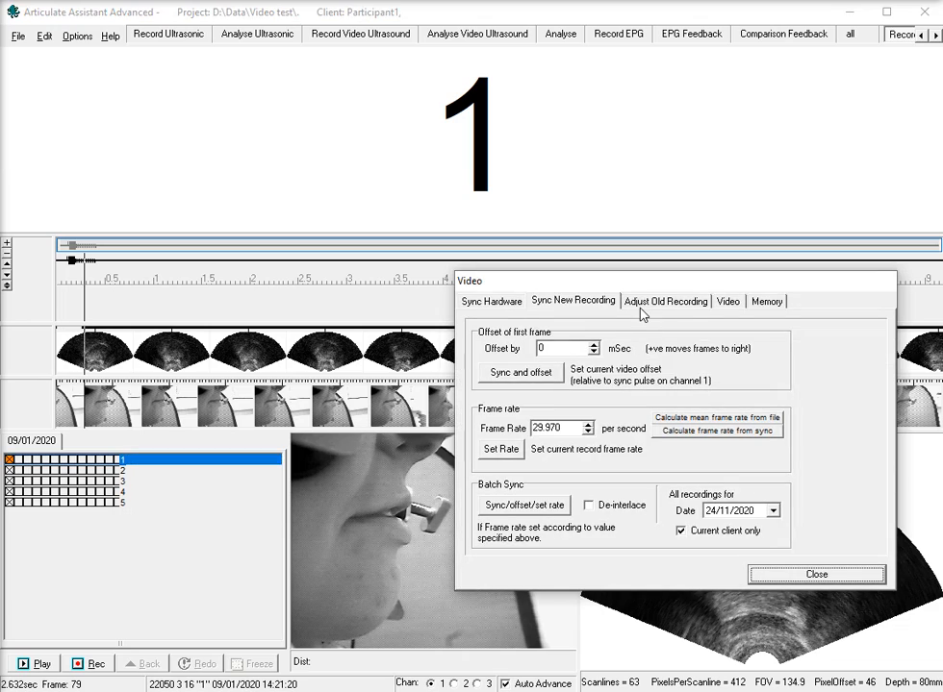
left_click_drag(632, 286, 535, 279)
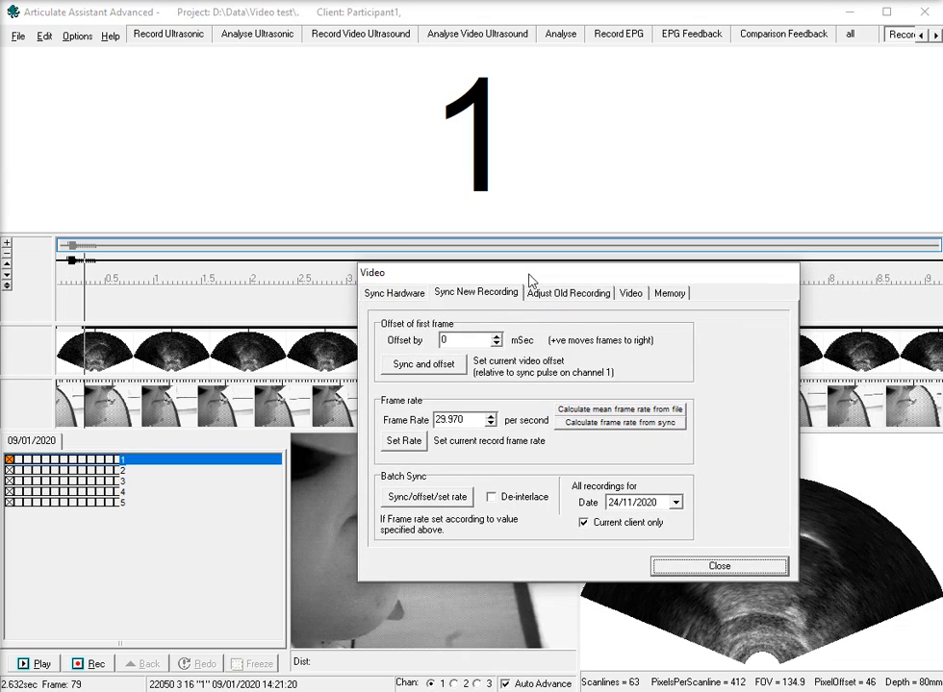
left_click(398, 295)
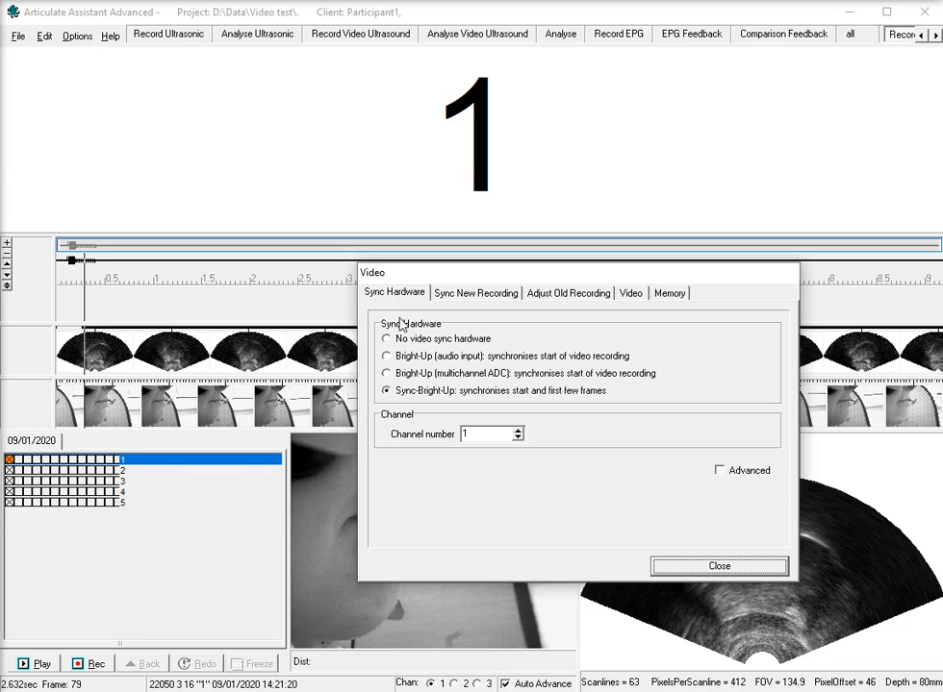
left_click(405, 393)
Set the batch sync date for new recordings to 09/01/2020.
left_click(486, 296)
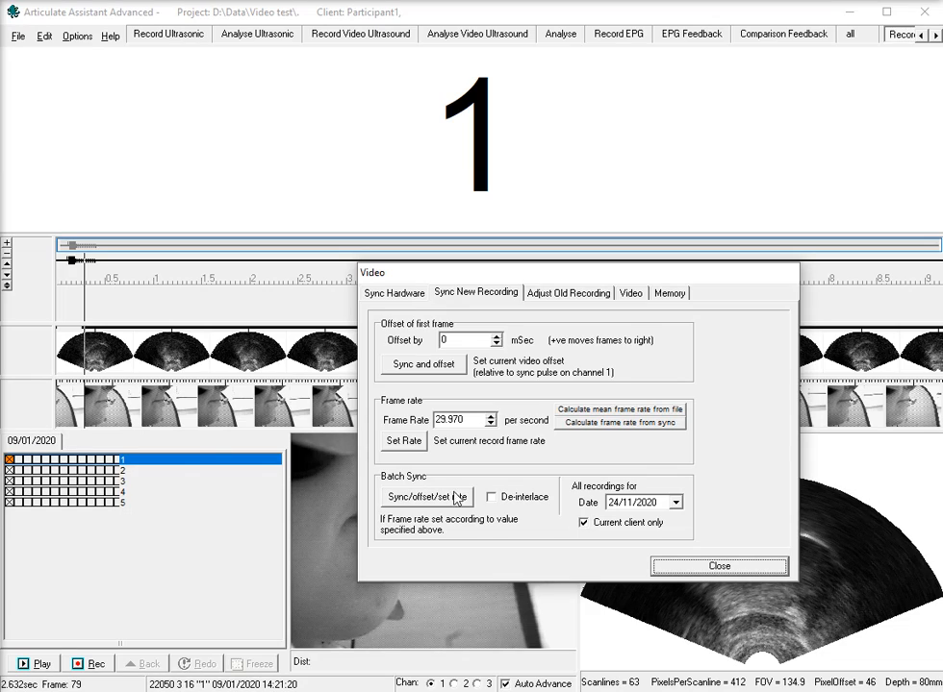
left_click(615, 504)
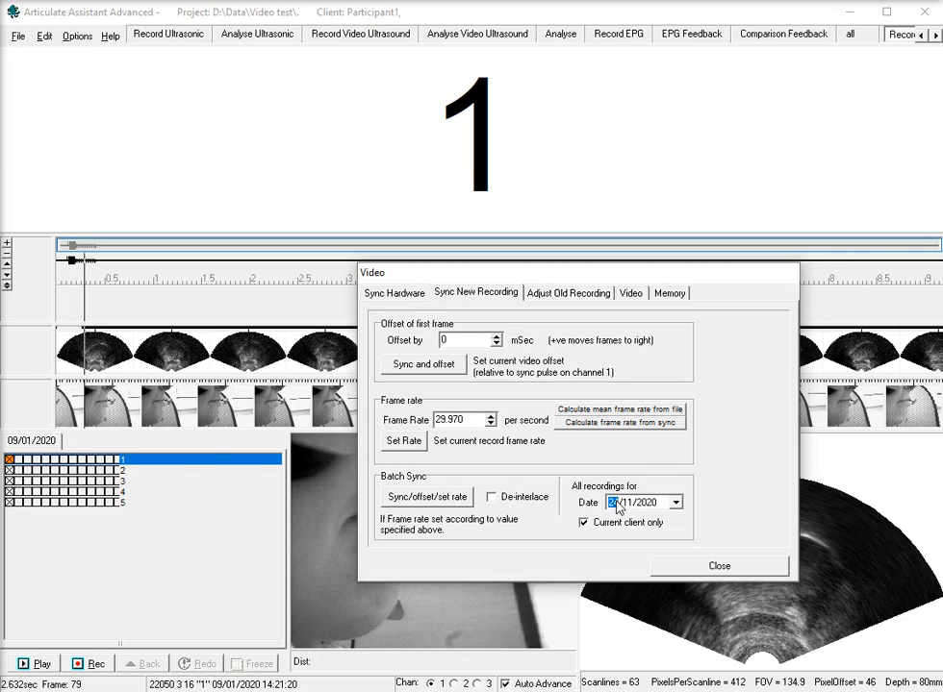
type("09")
left_click(630, 504)
type("01")
Set the frame rate to 59.94 per second and enable de-interlacing for the batch sync.
left_click_drag(471, 421, 413, 424)
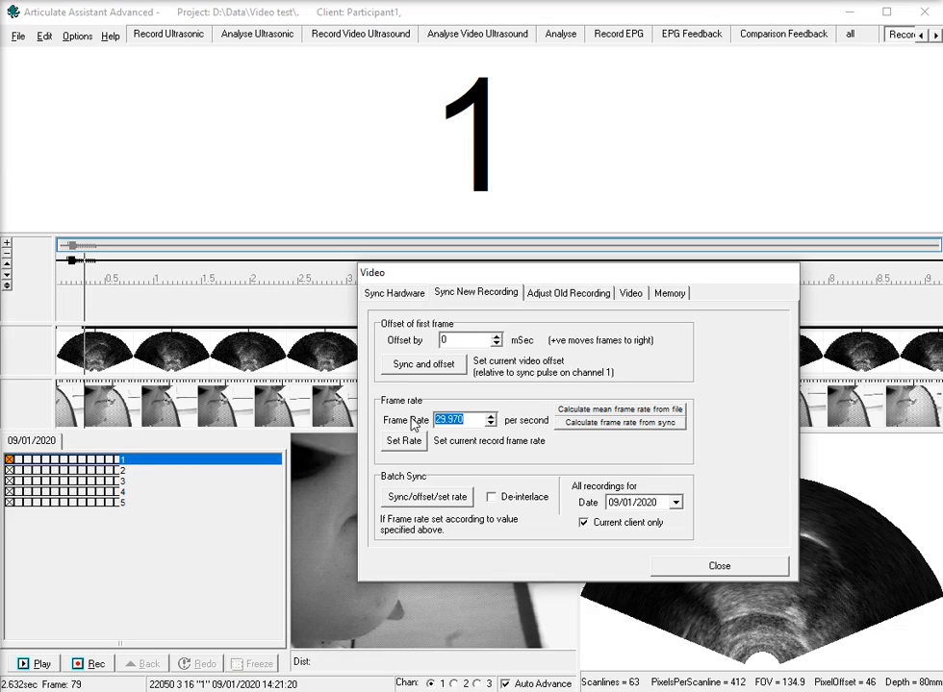
type("59.94")
left_click(492, 499)
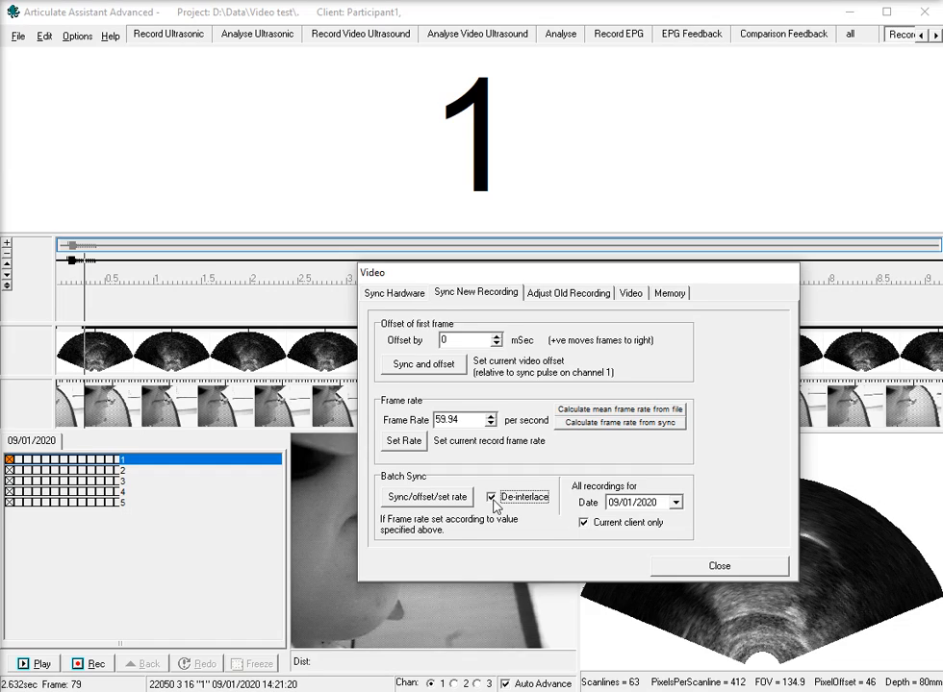
Try to batch sync, offset and set the rate of all the current client's recordings for the chosen date, dismissing any errors.
left_click(438, 500)
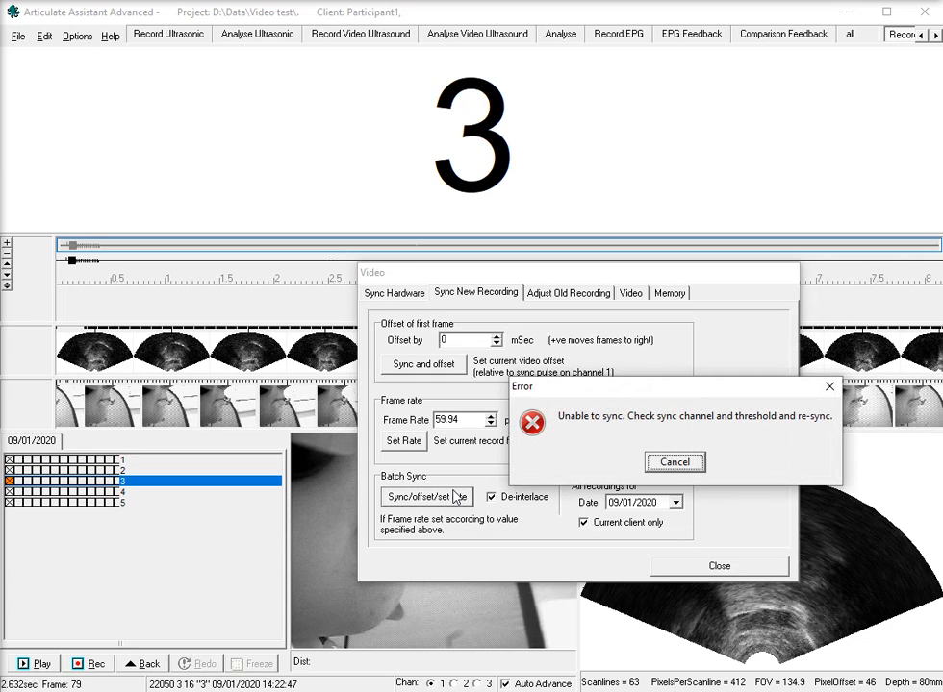
left_click(675, 464)
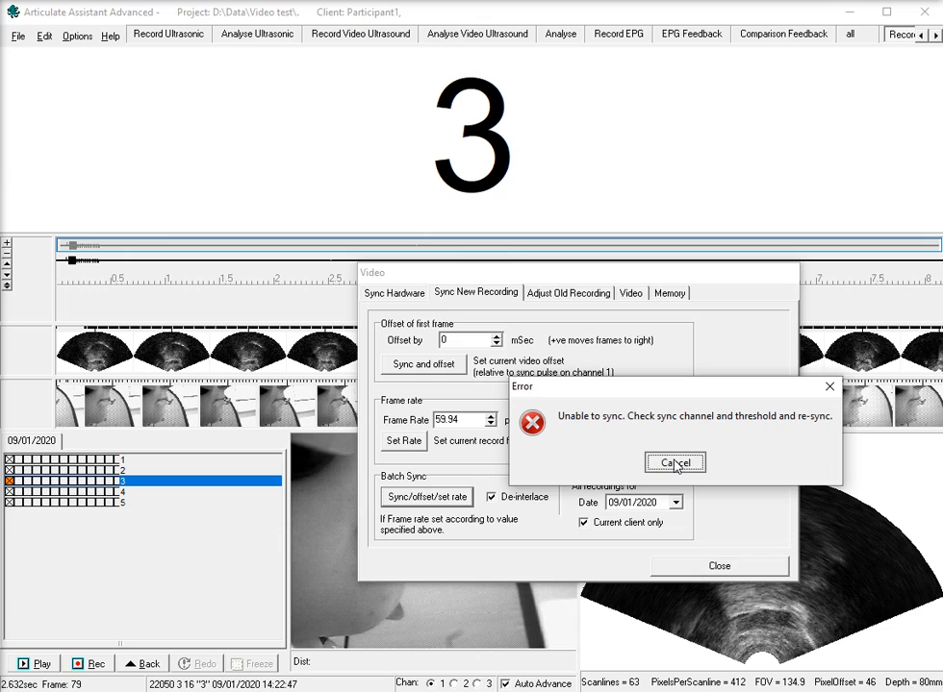
left_click(674, 462)
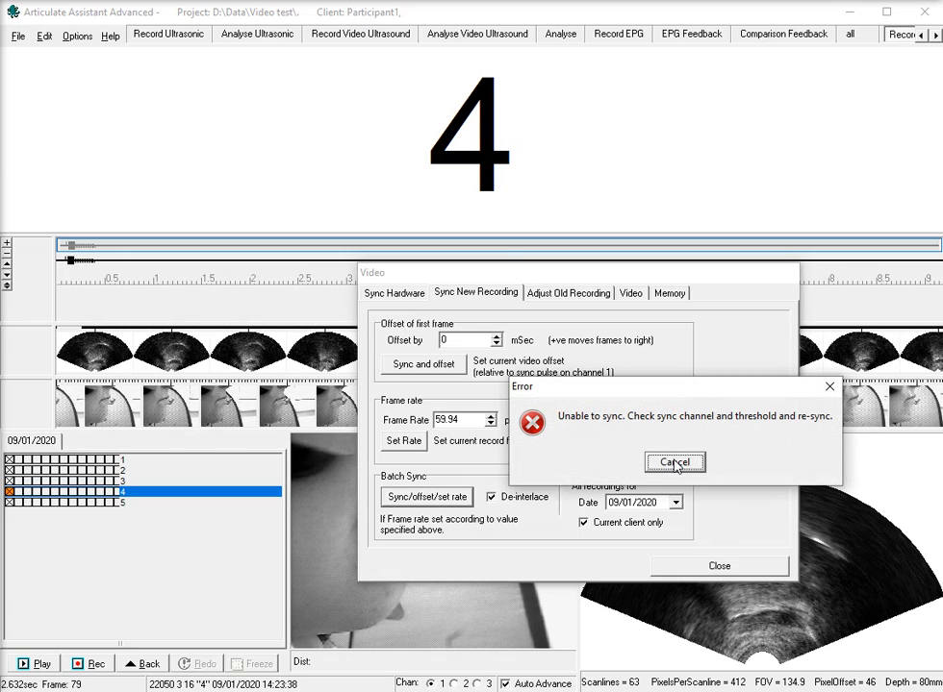
left_click(674, 463)
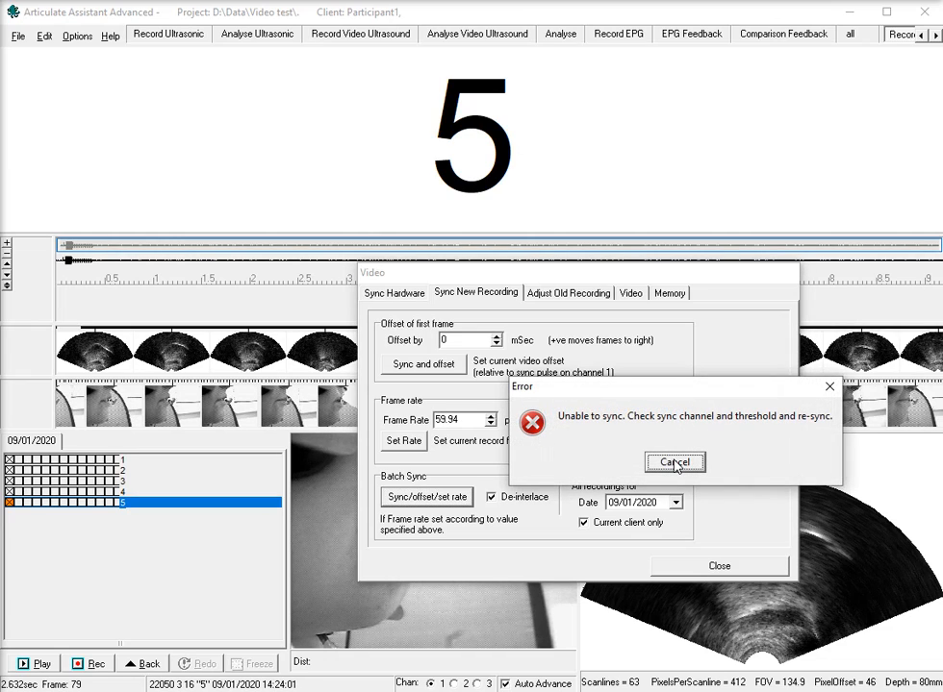
left_click(674, 463)
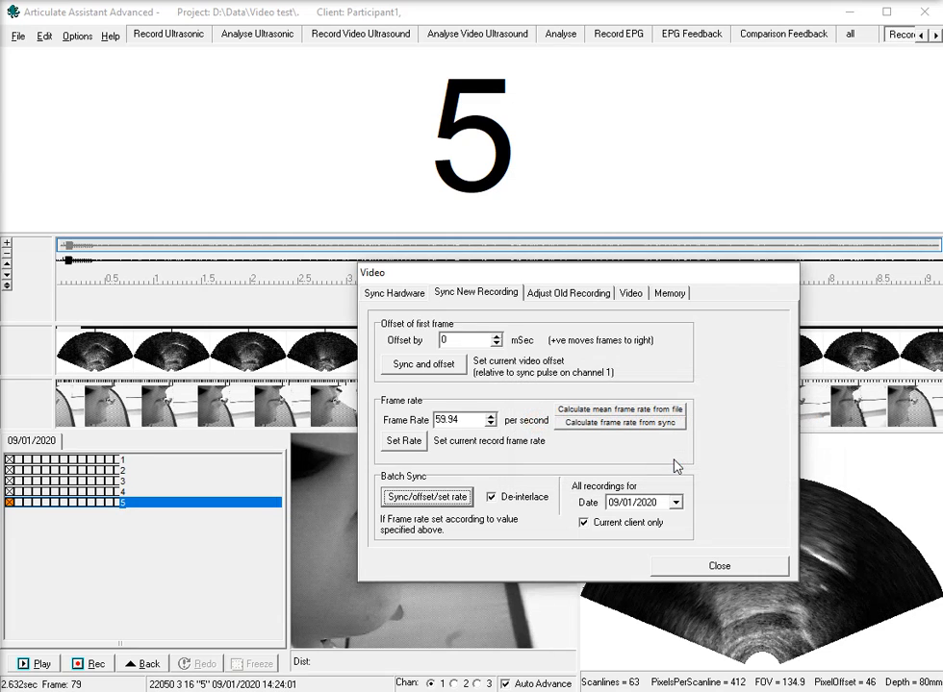
Show the advanced sync hardware settings and set the flash to be within 800 ms of the start.
left_click(394, 293)
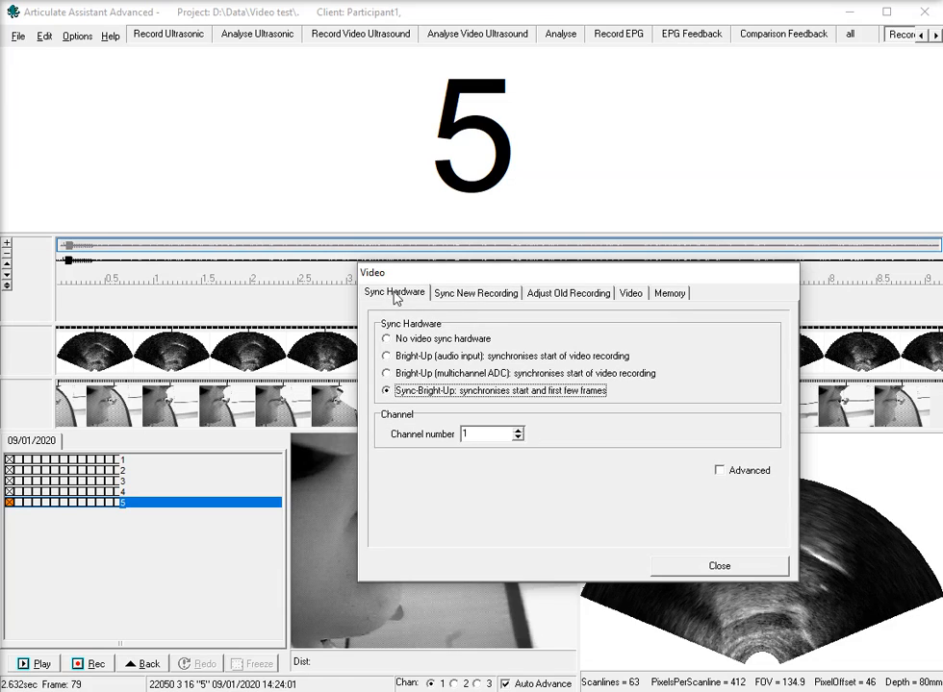
left_click(719, 471)
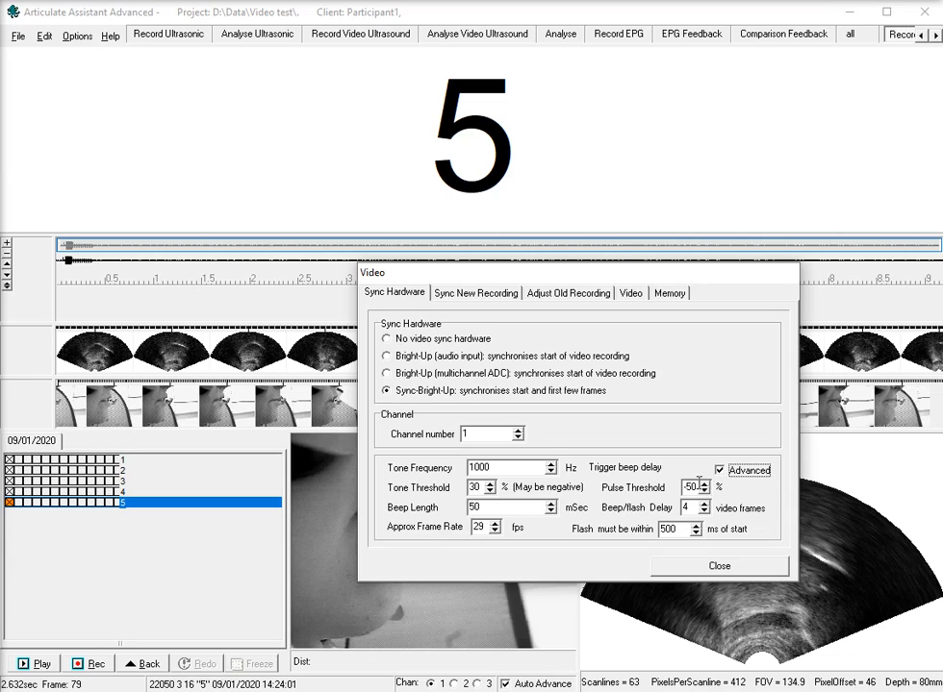
left_click_drag(666, 532, 660, 534)
type("8")
Rerun the batch sync, offset and rate setting on the recordings, and close the video setup.
left_click(475, 292)
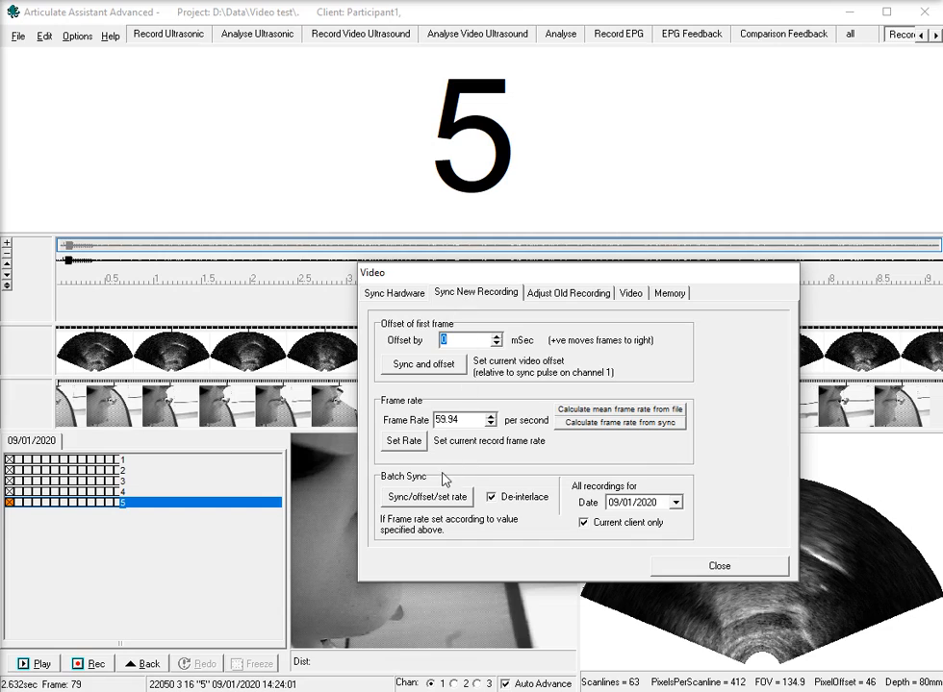
left_click(434, 502)
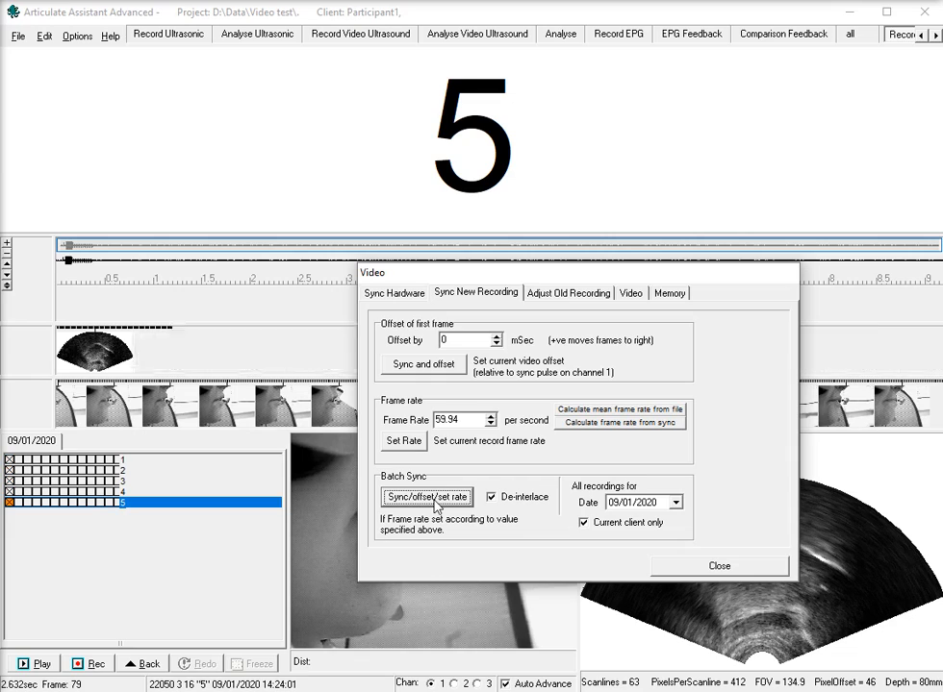
left_click(721, 565)
Zoom in on the start of recording 5 and compare the sync beep's duration with the bright-up flash in the video frames.
left_click_drag(92, 399, 66, 399)
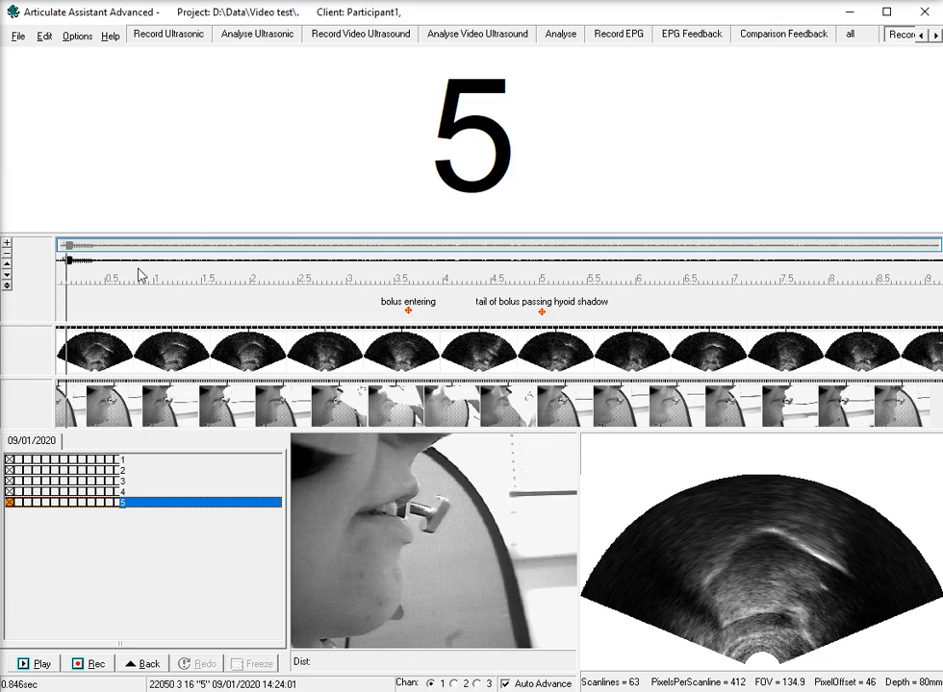
left_click_drag(136, 273, 50, 274)
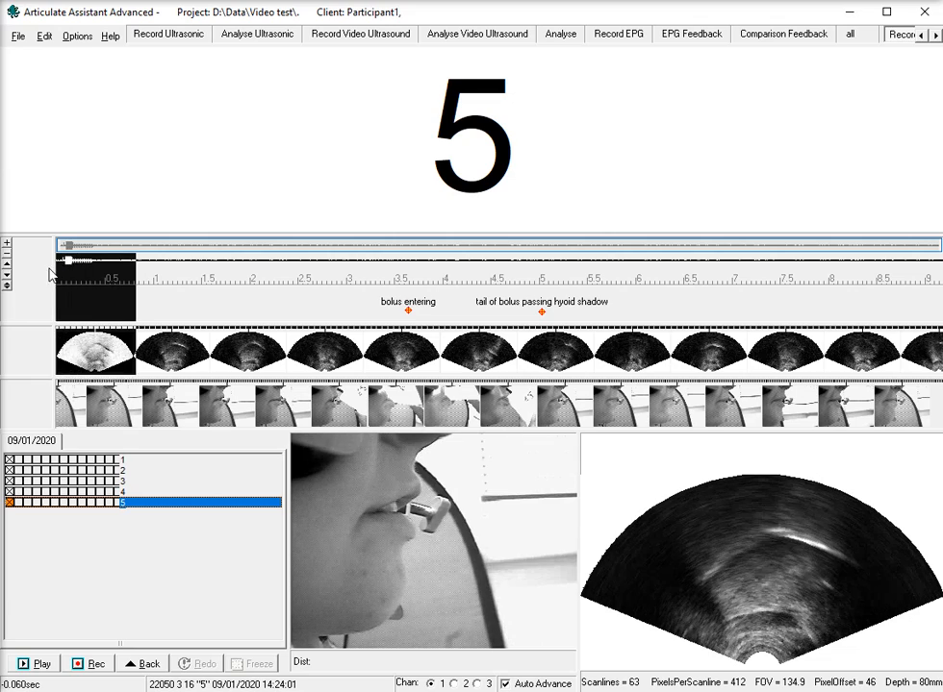
left_click(94, 247)
left_click_drag(160, 279, 228, 278)
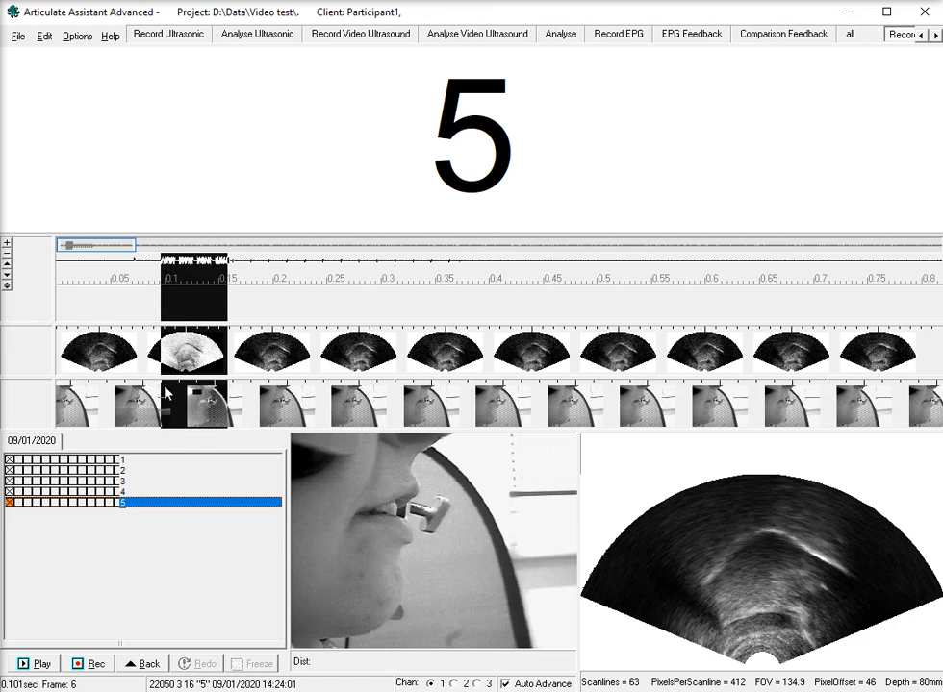
left_click(159, 404)
left_click(161, 401)
left_click_drag(163, 409, 240, 406)
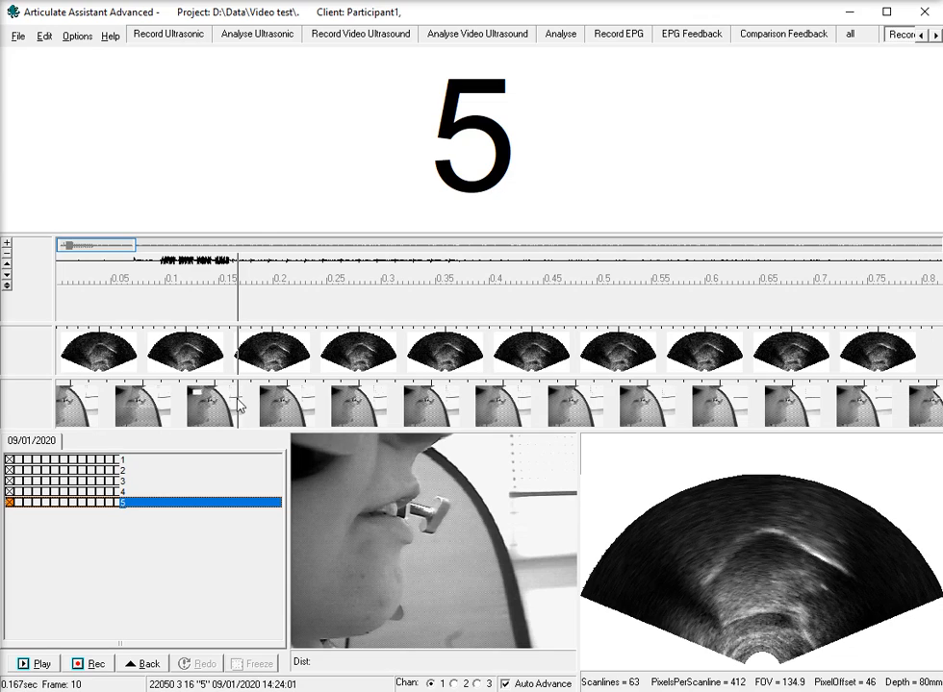